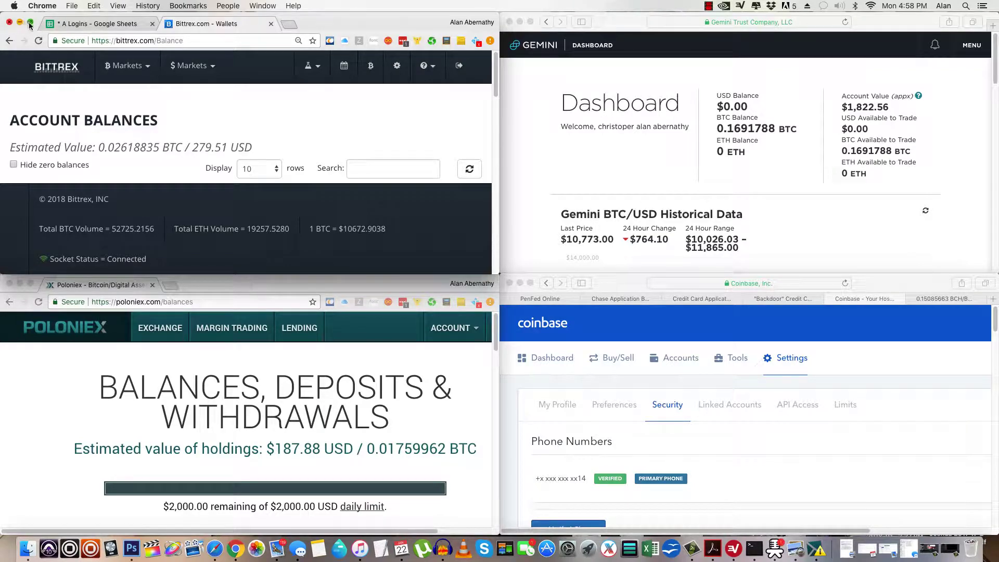
- Maximize the Bittrex window and point out the Litecoin and Bitcoin (0.02618835 BTC) balance rows
left_click(30, 25)
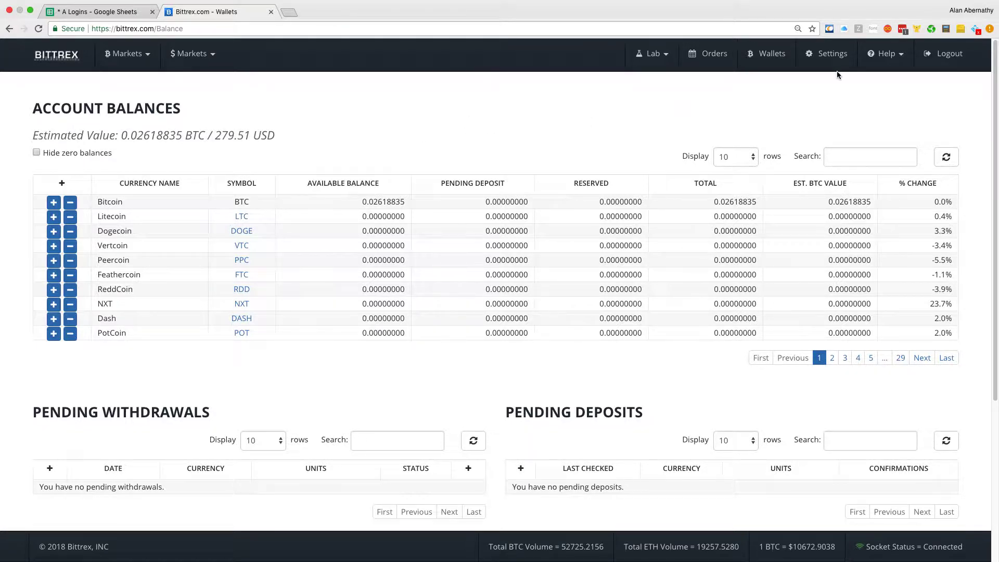
left_click(140, 215)
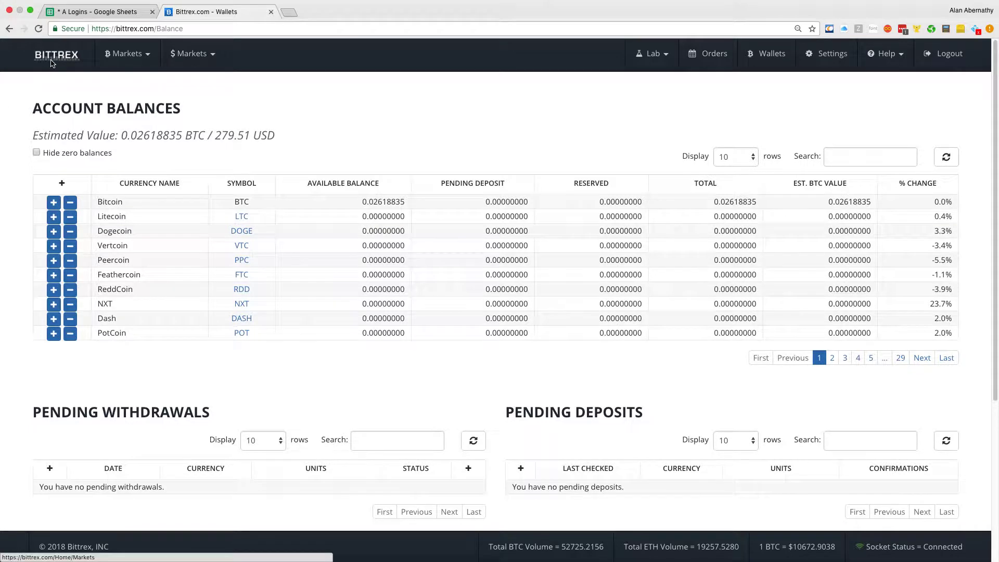
left_click(343, 206)
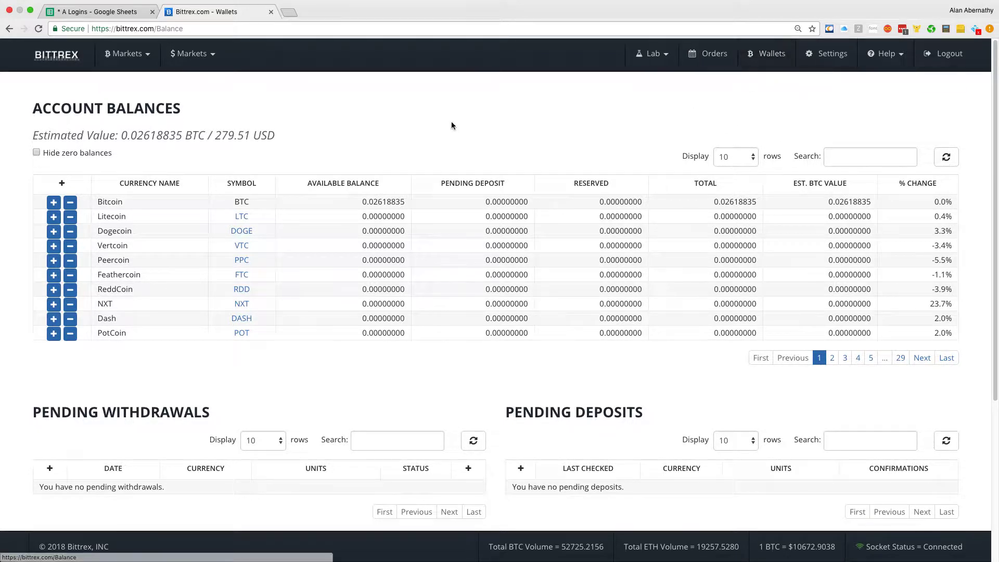
- Go to Settings > Withdrawal Whitelist, enter BTC as the currency, and exit full screen
left_click(826, 54)
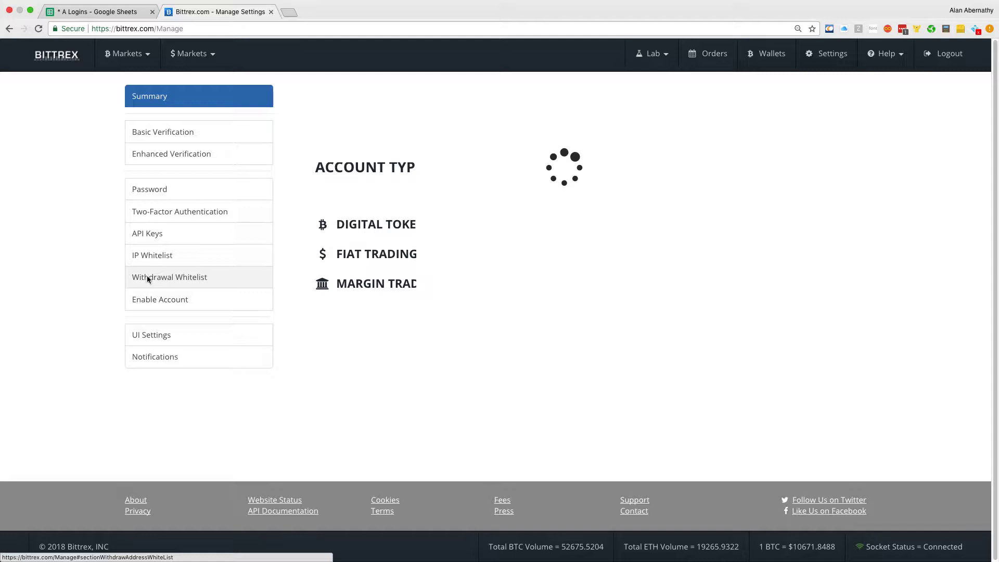
left_click(184, 281)
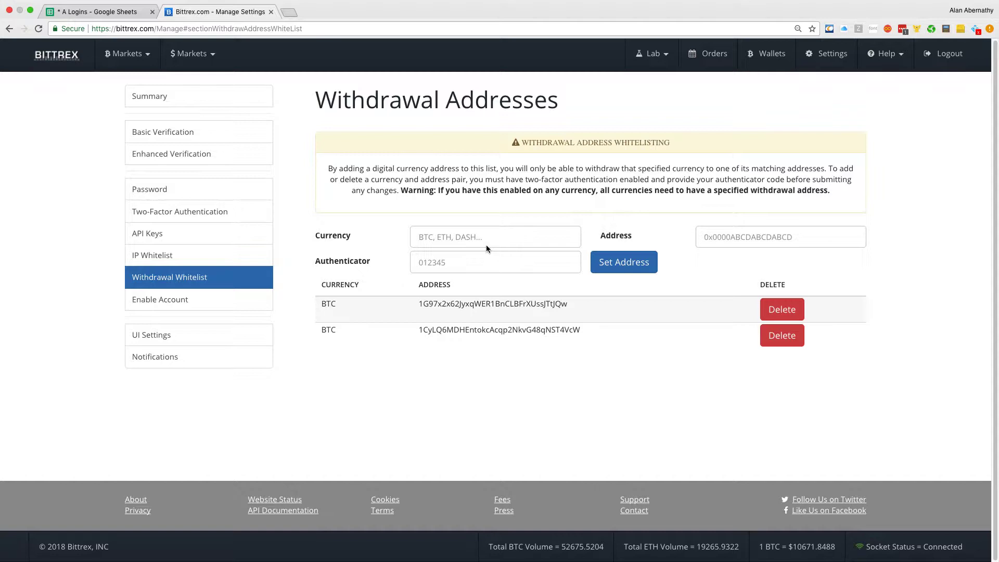
left_click(460, 235)
type("BTC")
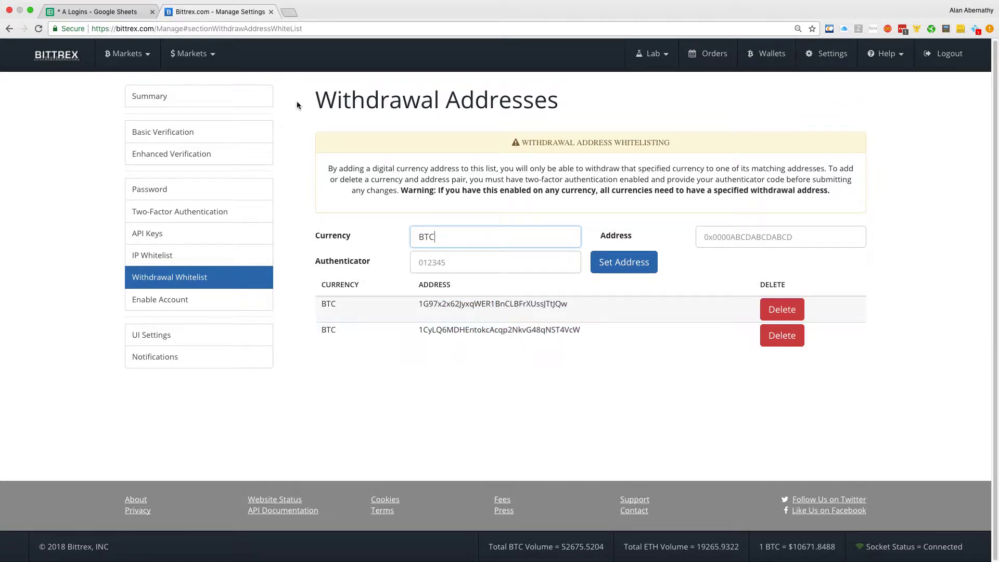
key("ctrl+super+f")
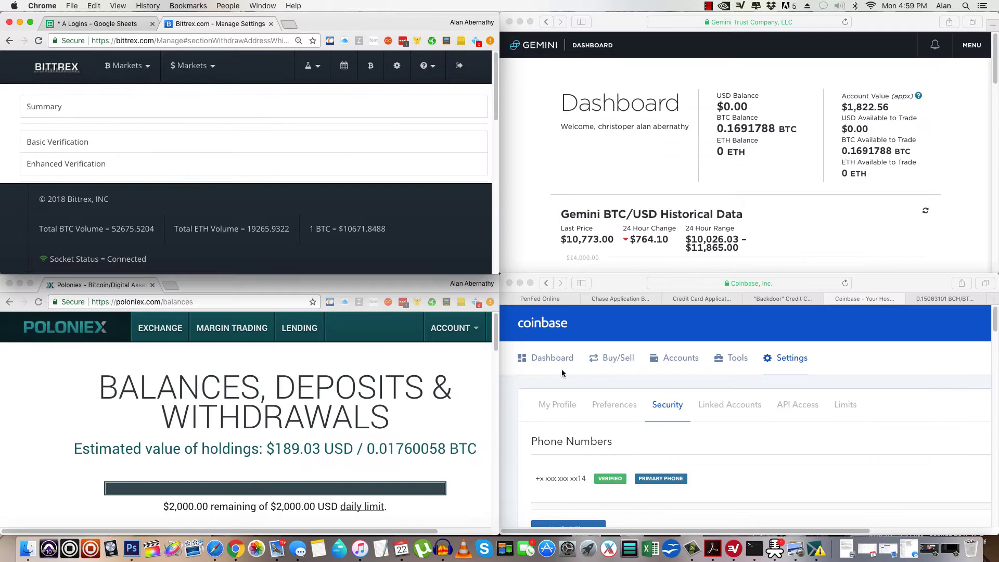
- Copy the BTC deposit address from Poloniex's Balances page, then return to Bittrex
left_click(466, 385)
scroll(332, 450, "down", 5)
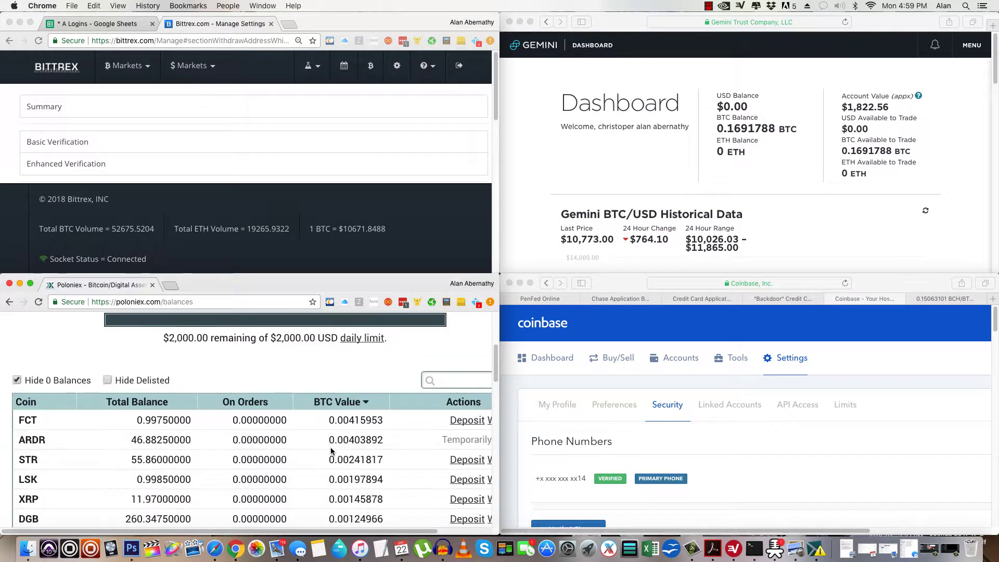
scroll(51, 436, "down", 3)
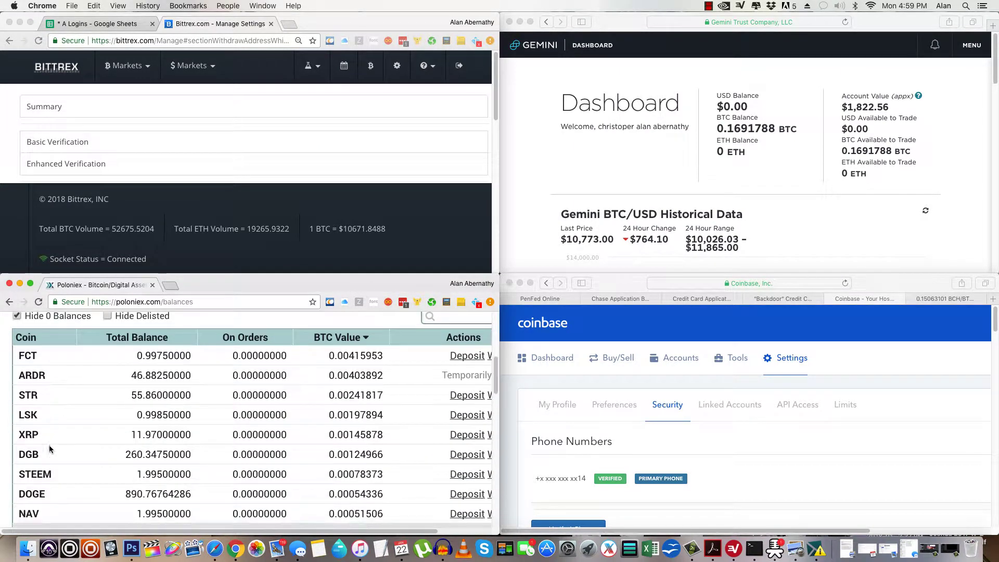
left_click(87, 495)
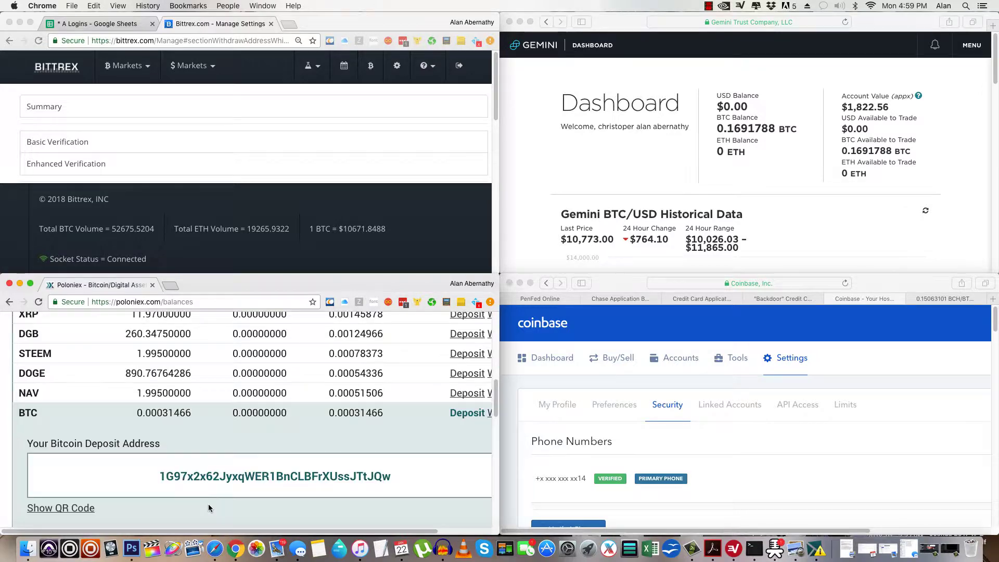
left_click_drag(390, 477, 132, 482)
right_click(162, 476)
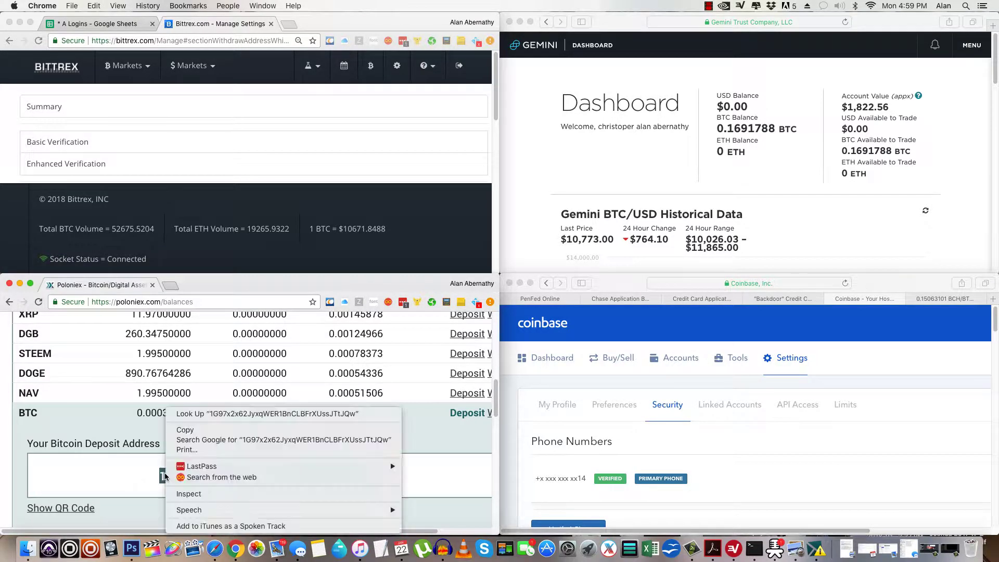
left_click(209, 426)
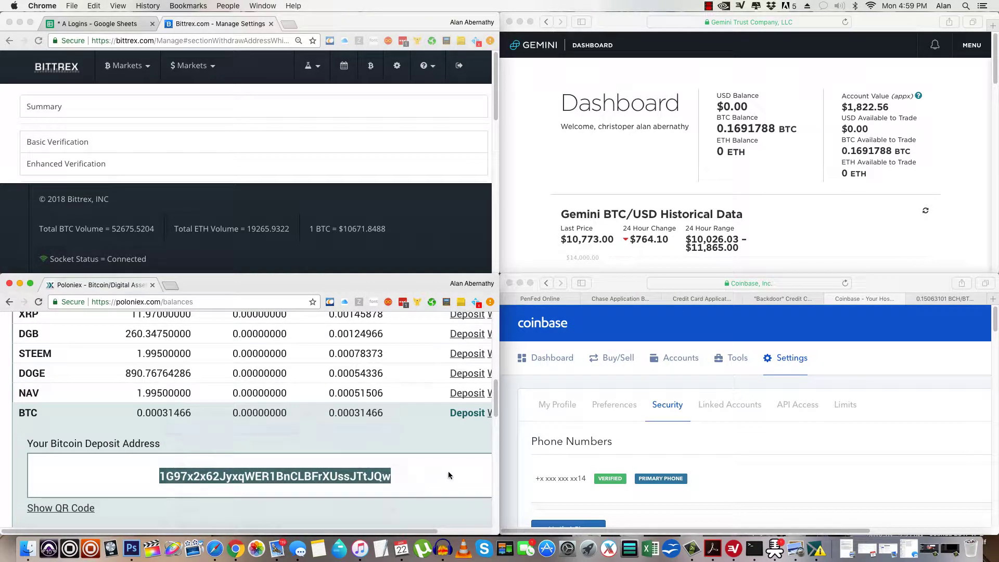
scroll(448, 471, "up", 15)
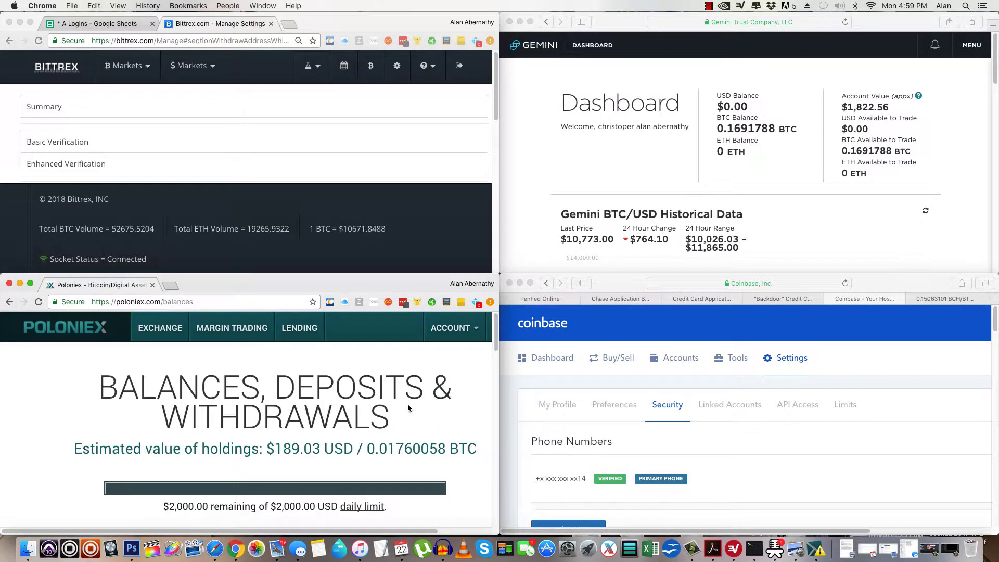
left_click(197, 119)
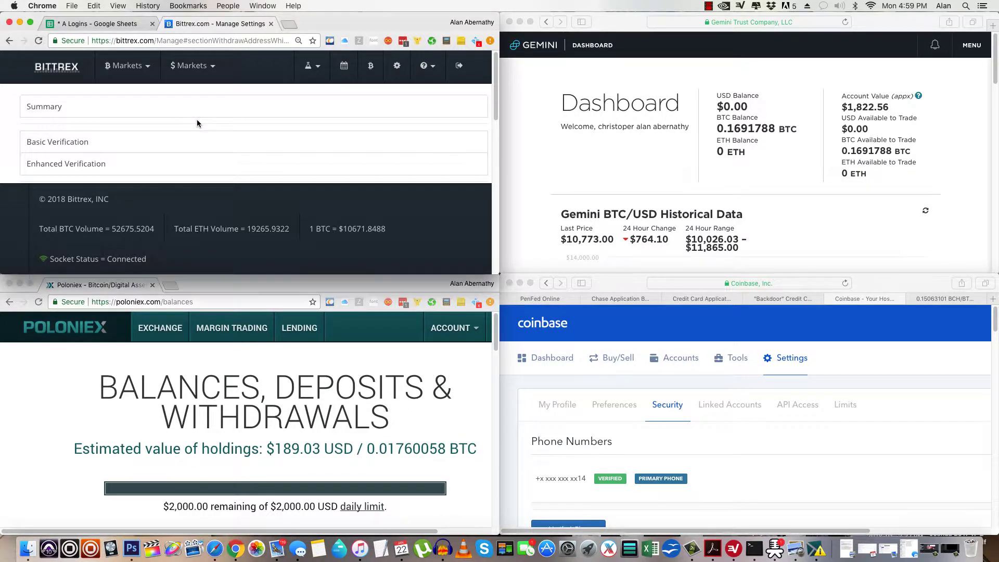
- Maximize Bittrex and paste the Poloniex BTC deposit address into the whitelist Address field
left_click(30, 24)
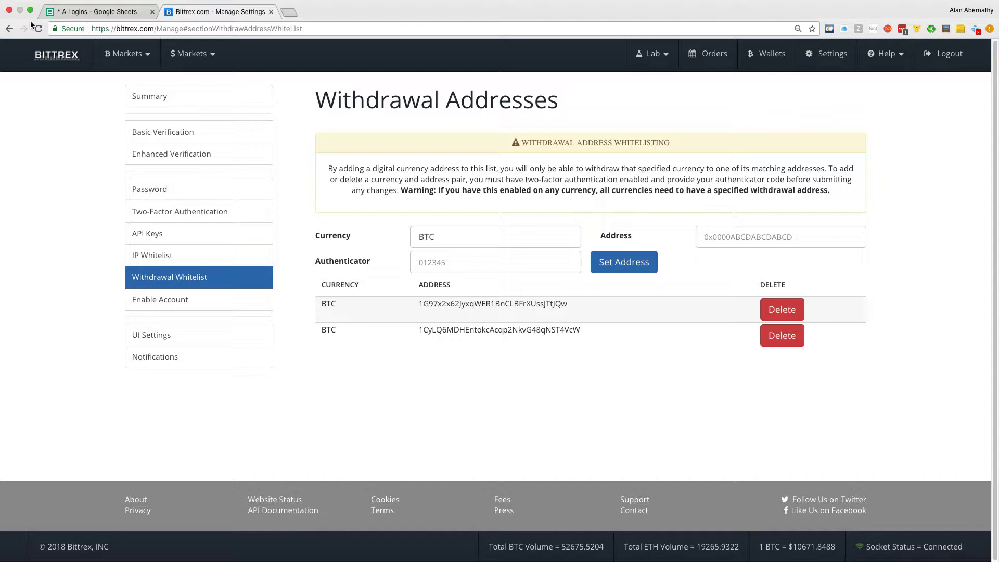
mouse_move(42, 2)
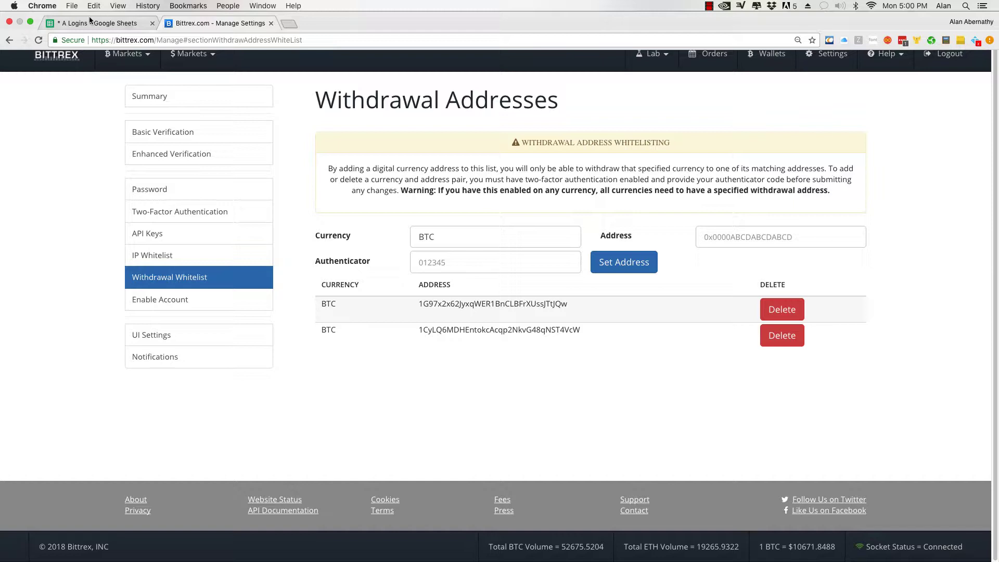
left_click(460, 261)
right_click(764, 237)
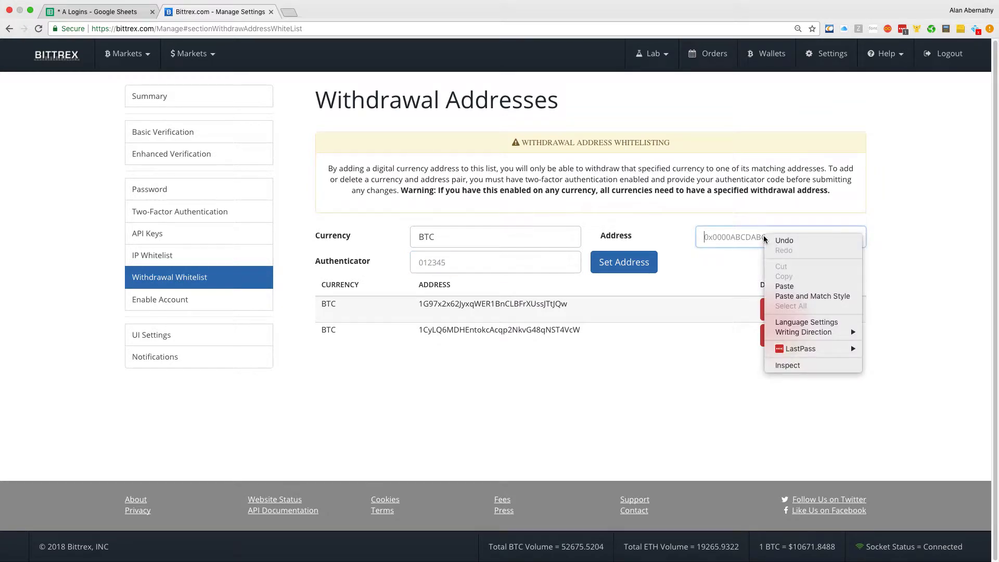
left_click(776, 286)
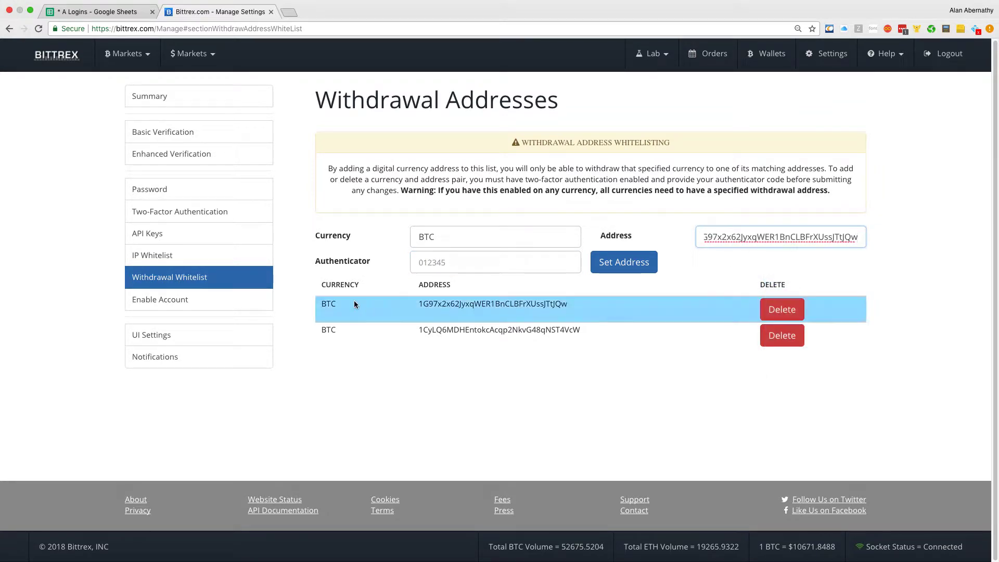
- Enter the 6-digit authenticator code in the Authenticator field
left_click(477, 259)
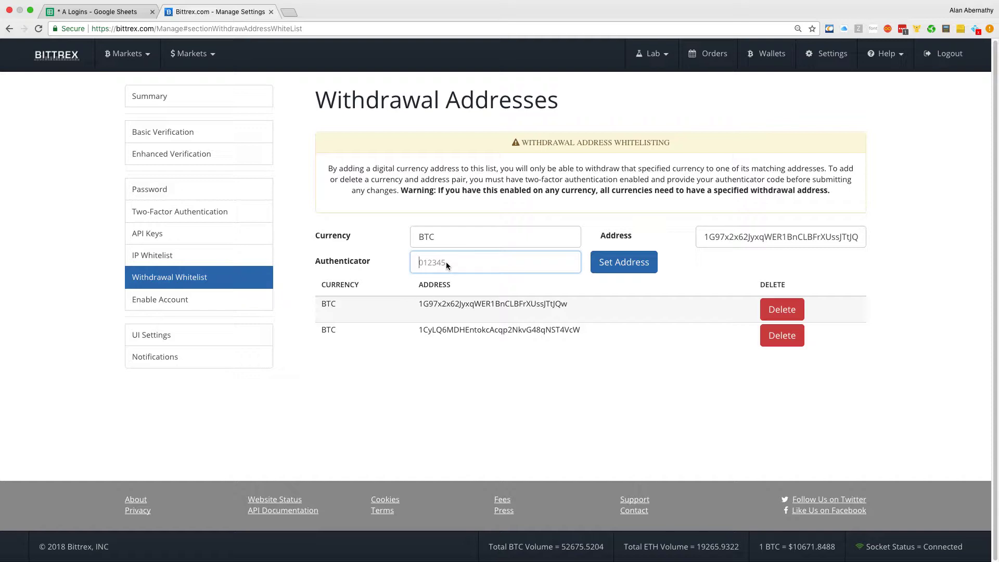
- Submit the BTC whitelist address, get a DUPLICATE_ENTRY error, and inspect the entered address's ending
left_click(641, 267)
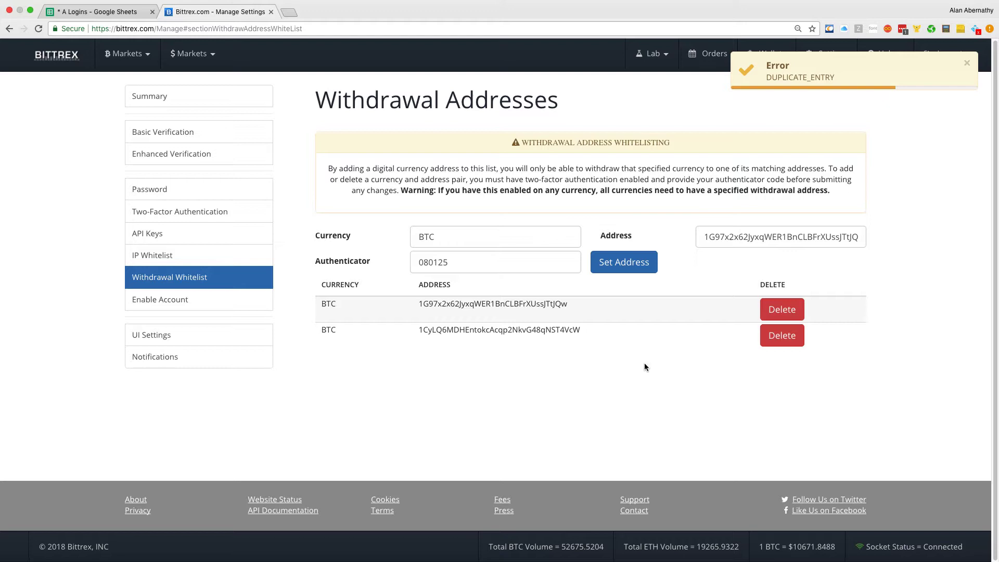
left_click_drag(842, 242, 671, 234)
left_click_drag(840, 239, 892, 236)
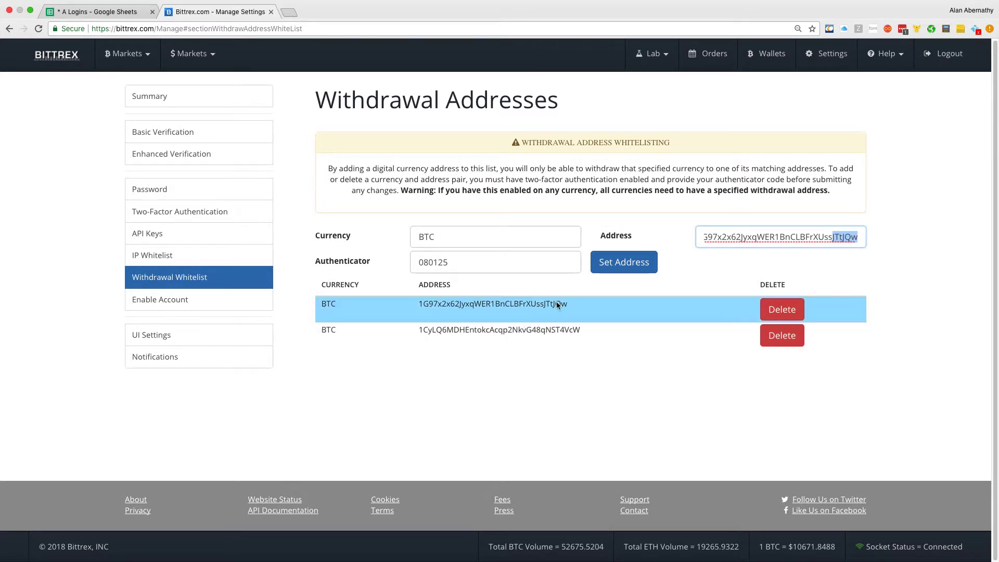
left_click(737, 257)
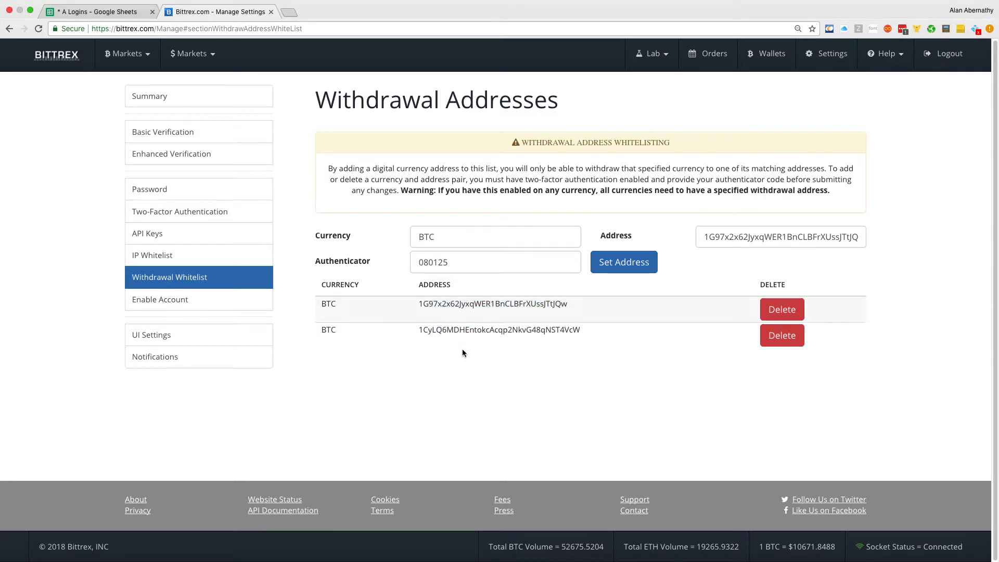
- Copy the second listed BTC whitelist address to compare it
double_click(572, 331)
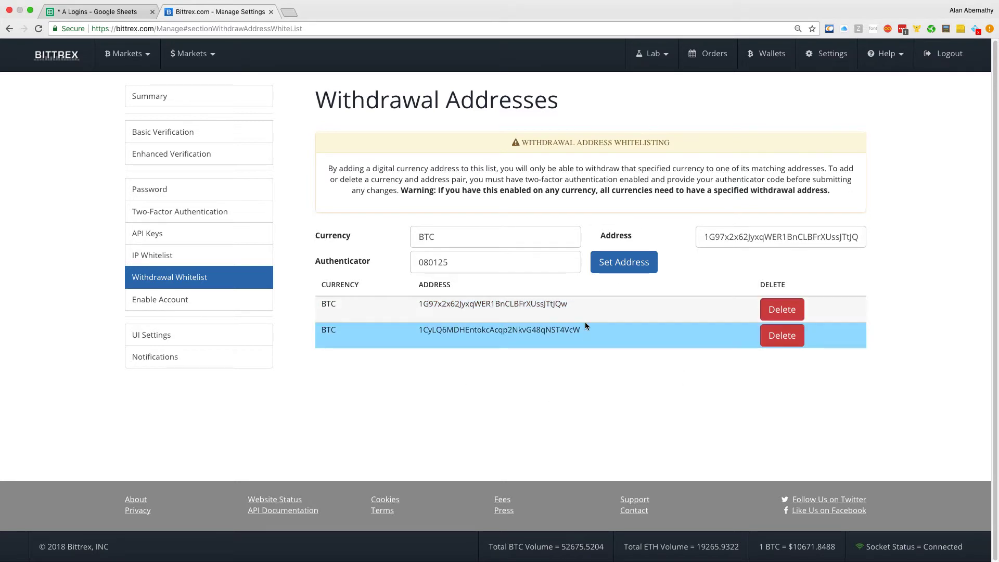
right_click(570, 327)
left_click(585, 344)
left_click(586, 371)
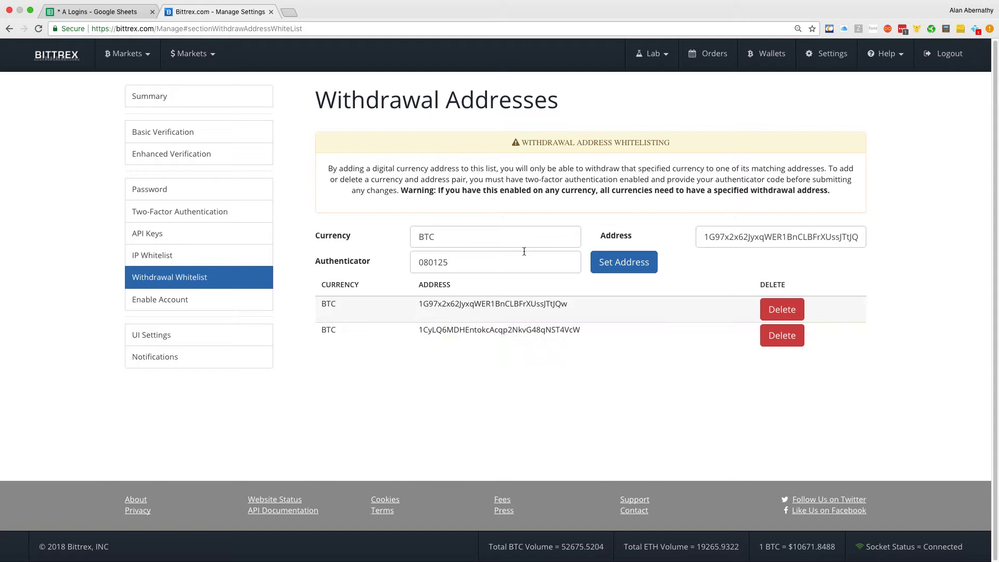
- Resubmit the address, which fails with INVALID_AUTHENTICATOR_CODE, and go to the IP Whitelist page
double_click(447, 257)
left_click(613, 261)
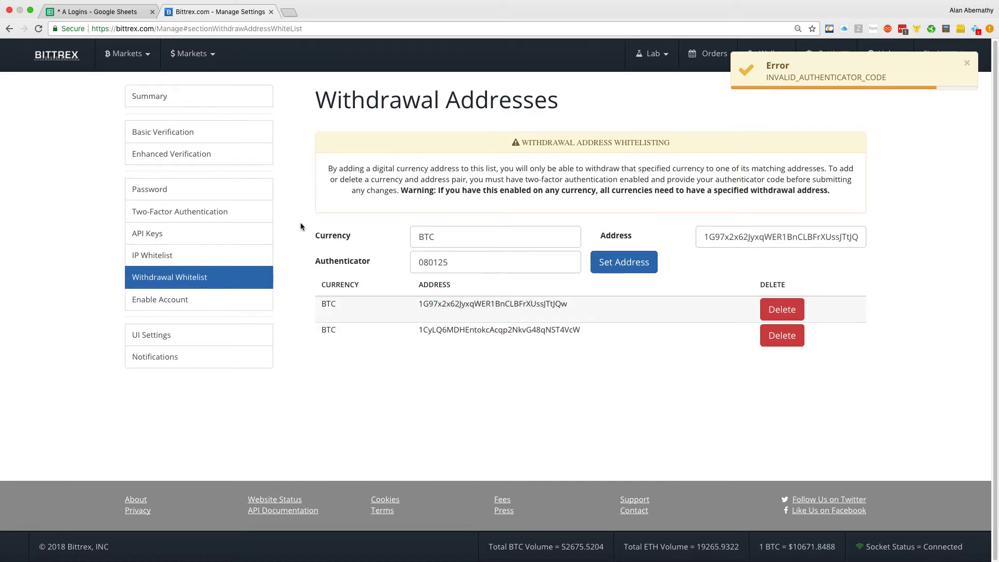
left_click(158, 257)
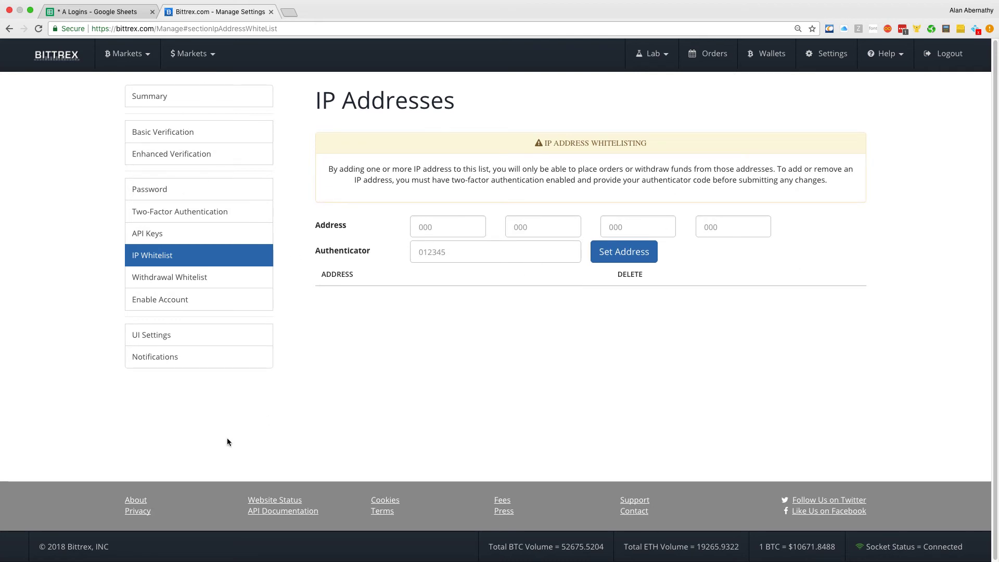
- Go back to the Withdrawal Whitelist page in the settings sidebar
left_click(197, 281)
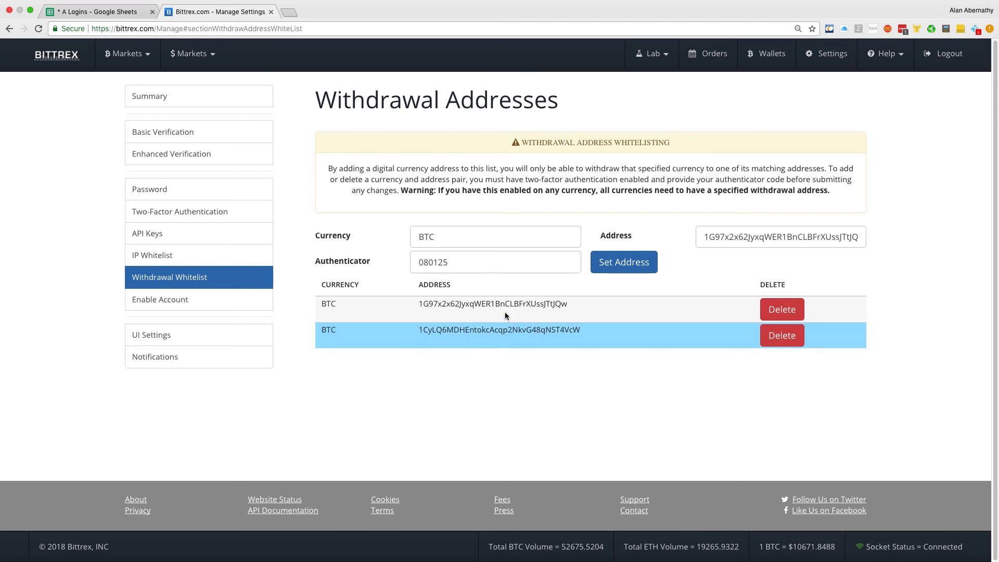